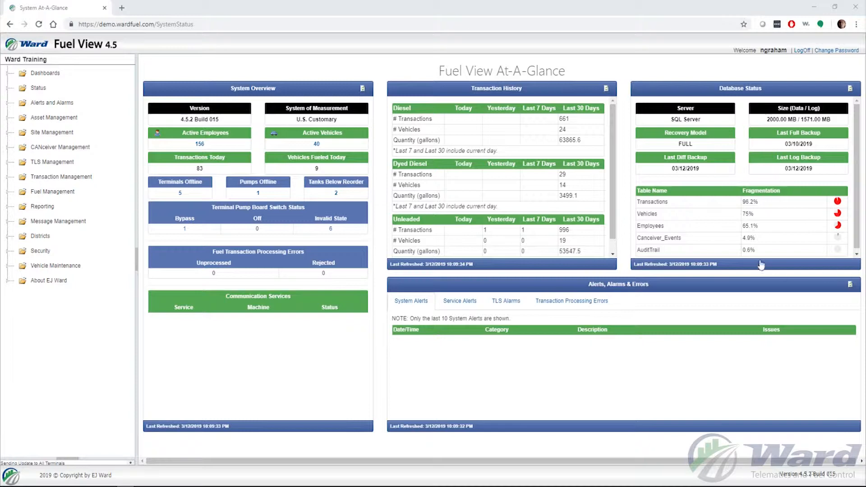
# Open administrative card 8 from the Asset Management administrative cards for editing and move its window clear of the list's edge
pyautogui.click(7, 118)
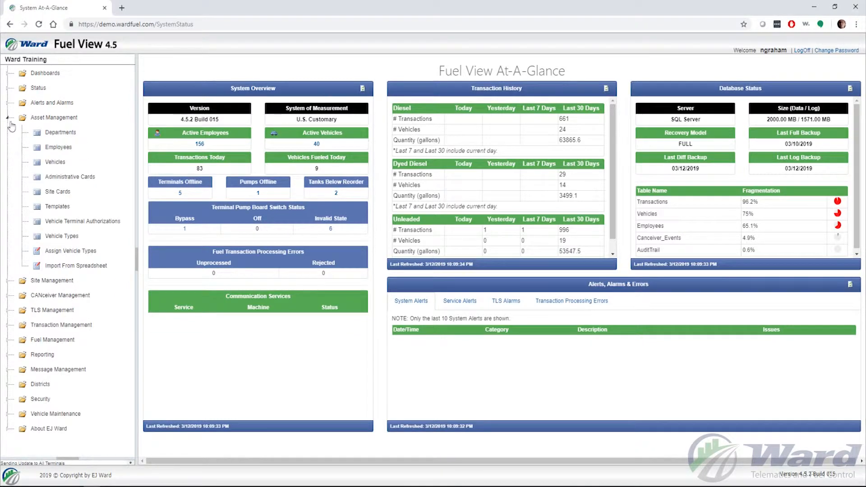
pyautogui.click(70, 178)
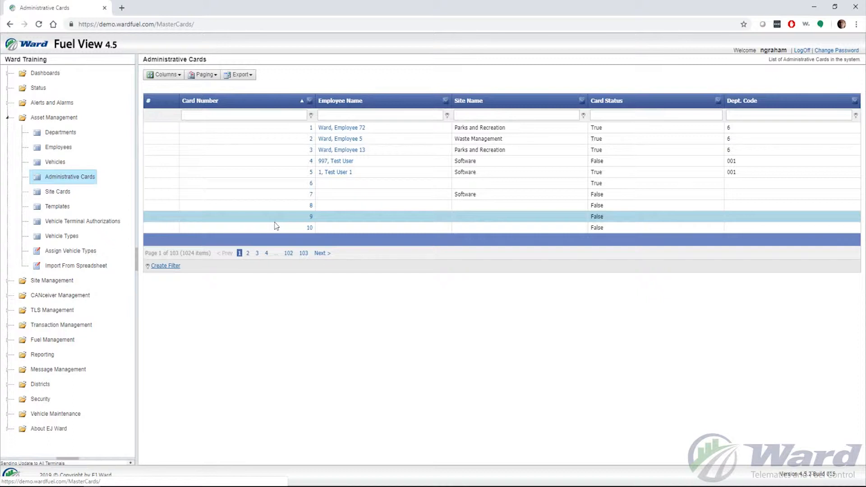
pyautogui.doubleClick(311, 208)
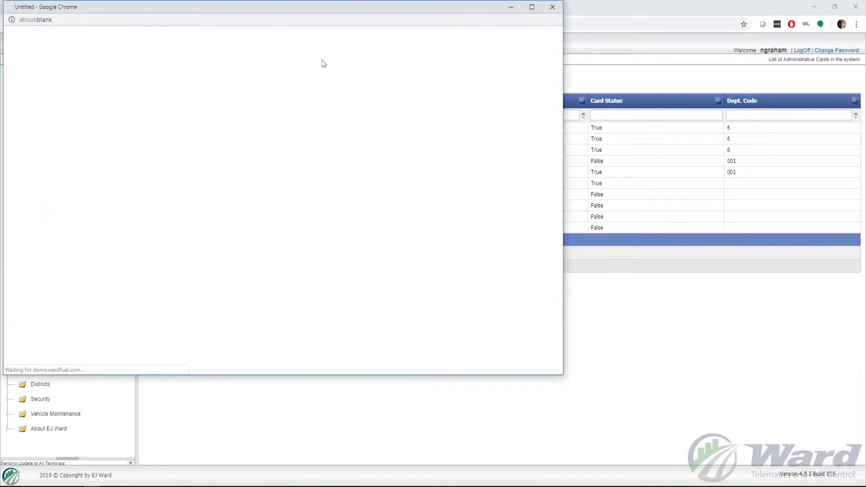
pyautogui.moveTo(304, 14); pyautogui.dragTo(483, 31)
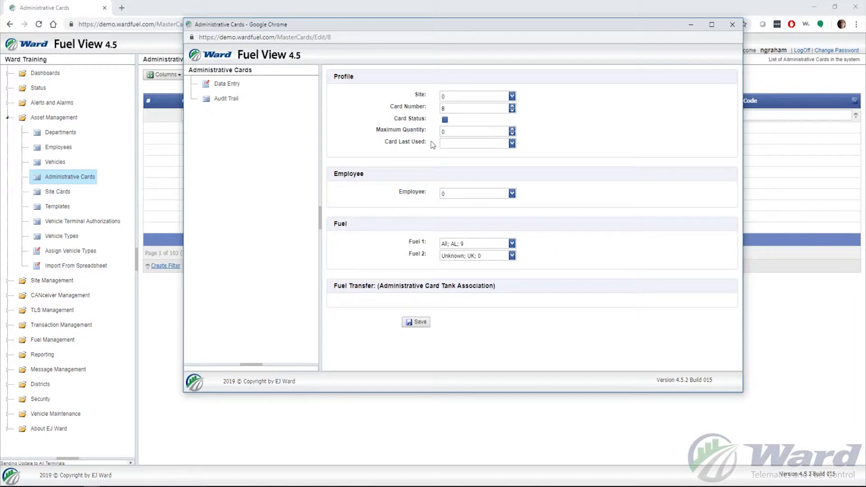
# Assign the administrative card to the Test Department site
pyautogui.click(512, 96)
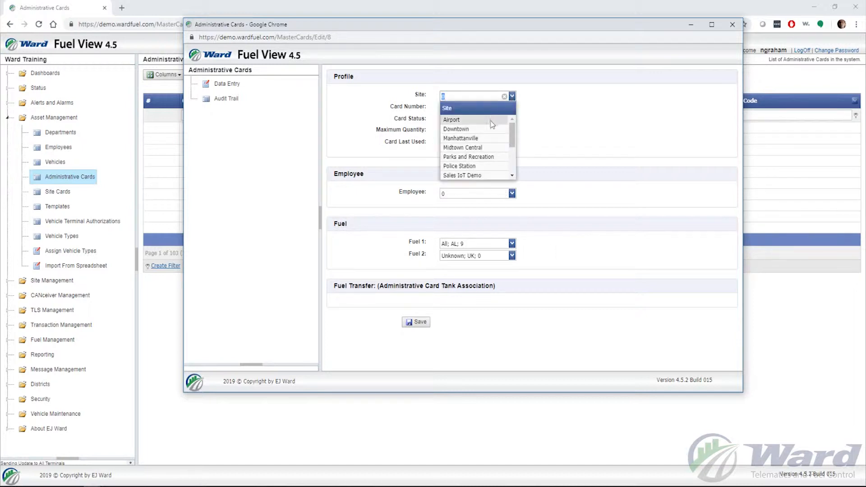
pyautogui.scroll(-1, 489, 165)
pyautogui.scroll(-3, 489, 164)
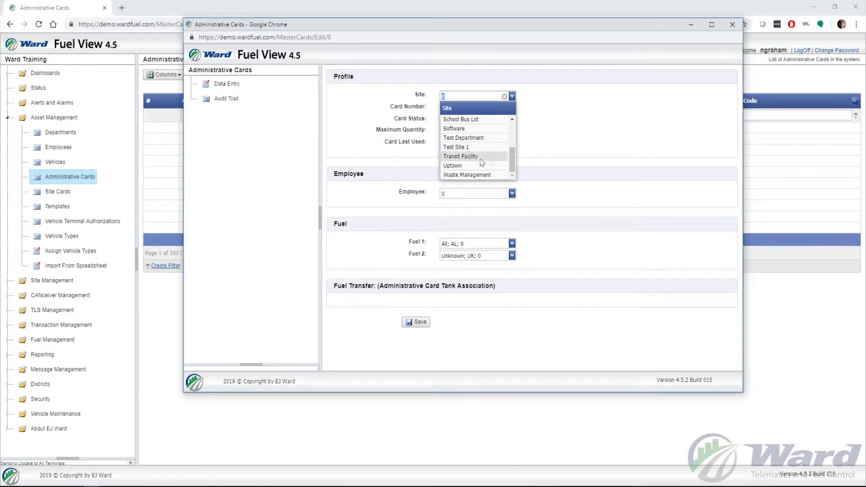
pyautogui.click(493, 139)
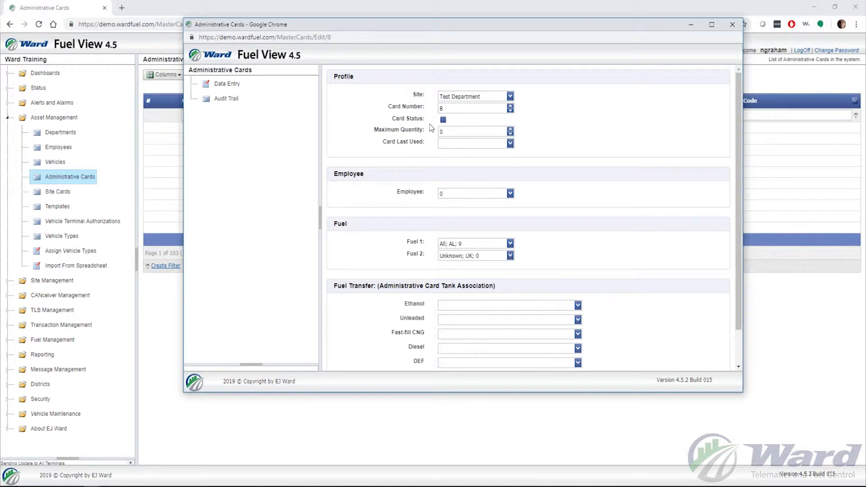
# Activate the card's status and assign the card to the intended employee
pyautogui.click(443, 120)
pyautogui.click(510, 193)
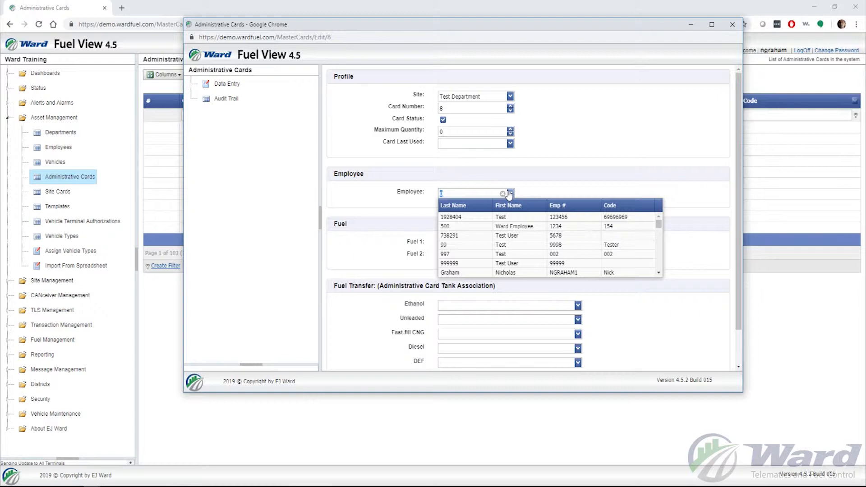
pyautogui.click(564, 272)
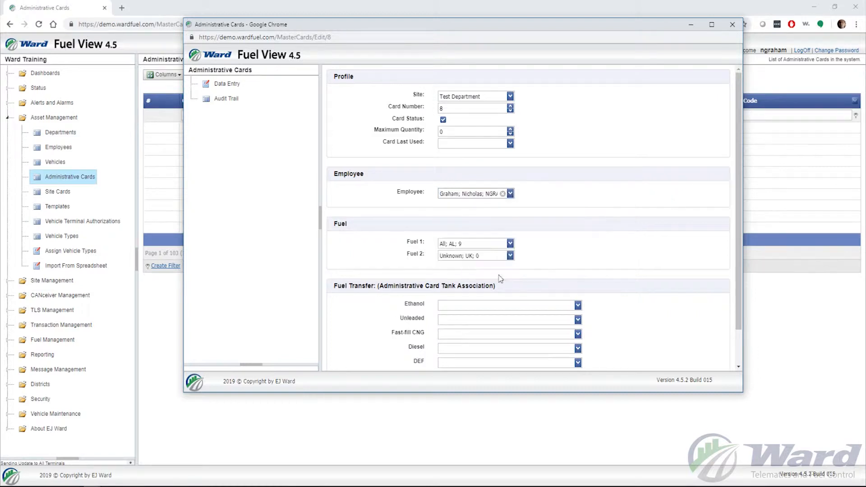
pyautogui.click(563, 203)
# Set the card's Fuel 2 authorization to All (AL, 9)
pyautogui.scroll(-1, 558, 247)
pyautogui.scroll(-1, 559, 251)
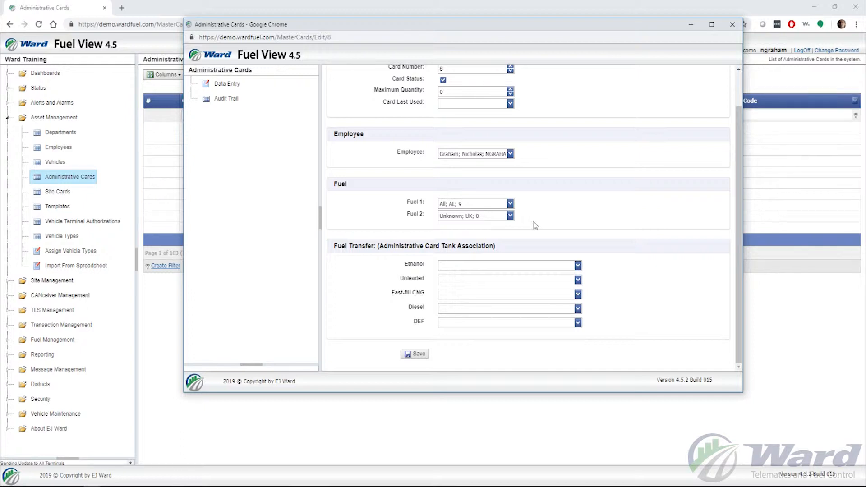
pyautogui.click(510, 216)
pyautogui.scroll(1, 498, 267)
pyautogui.scroll(-3, 499, 271)
pyautogui.scroll(-3, 499, 278)
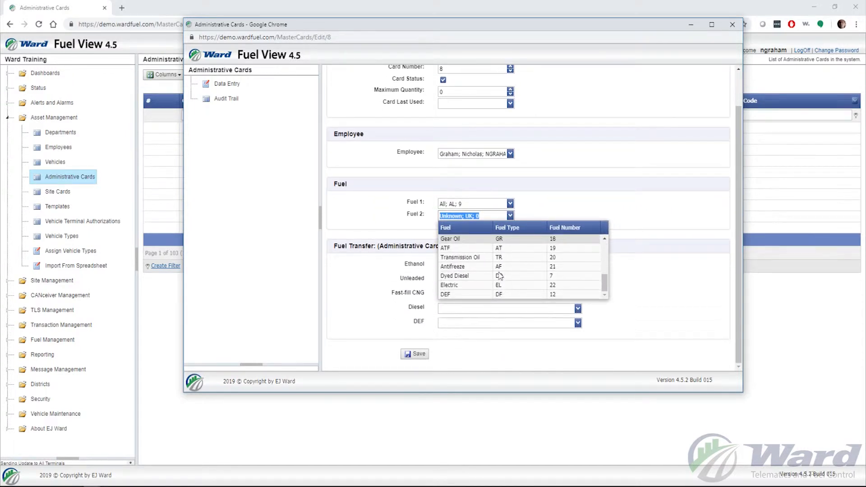
pyautogui.scroll(2, 491, 267)
pyautogui.click(491, 266)
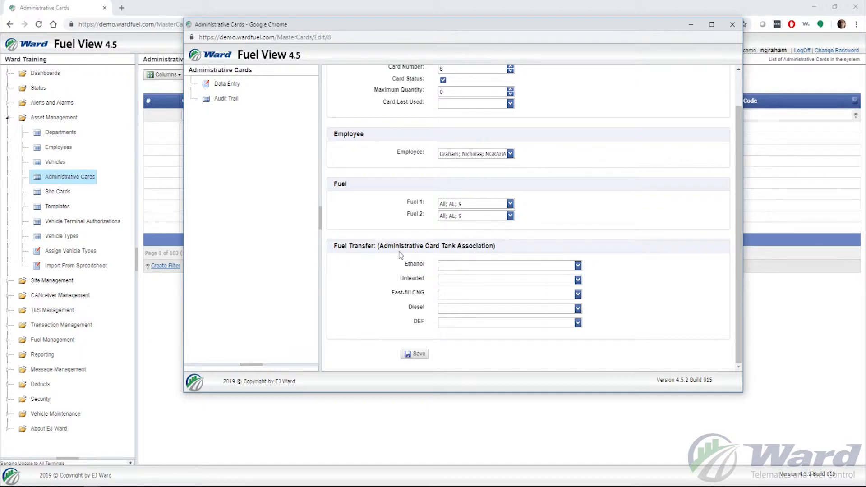
# Associate the card's fuel transfer with Unleaded tank 3 (T3-2) and Ethanol tank 4 (TD-ETH) at Test Department
pyautogui.click(578, 266)
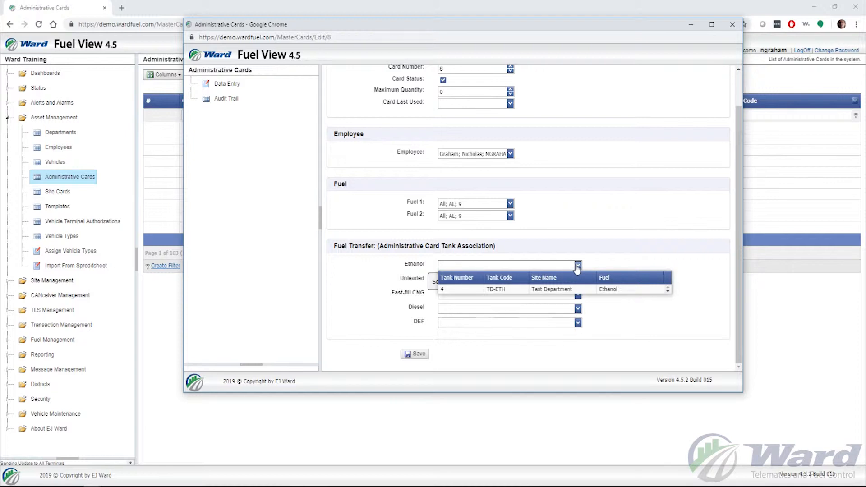
pyautogui.click(577, 266)
pyautogui.click(578, 280)
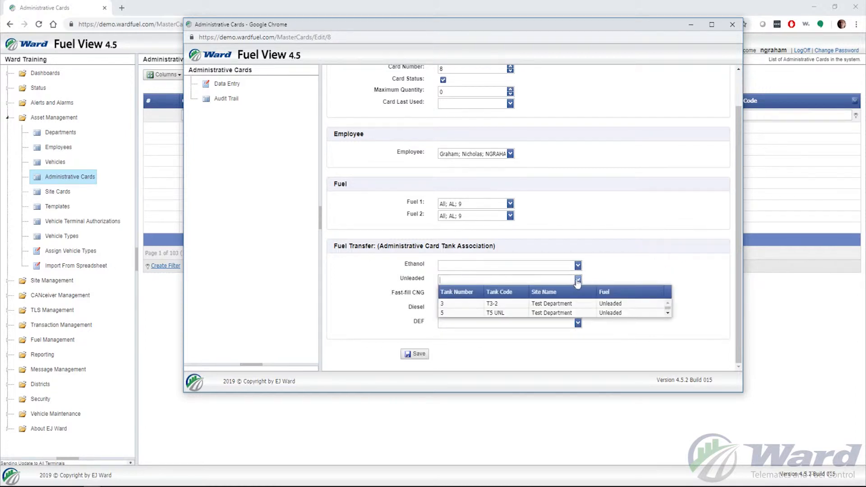
pyautogui.click(535, 304)
pyautogui.click(578, 266)
pyautogui.click(548, 289)
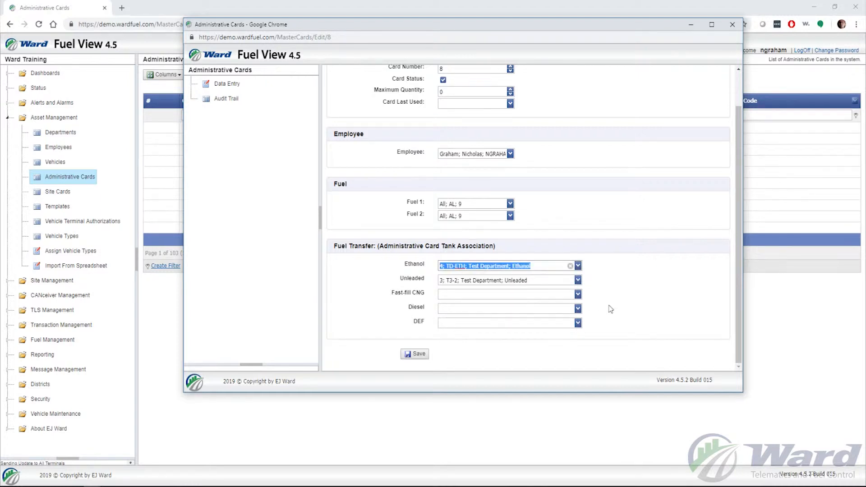
# Associate Fast-fill CNG with tank 90 (CG-1-S14), Diesel with tank 1 (TD DSL) and DEF with tank 2 (TD DSL2)
pyautogui.click(580, 296)
pyautogui.click(550, 318)
pyautogui.click(578, 309)
pyautogui.click(535, 333)
pyautogui.click(578, 323)
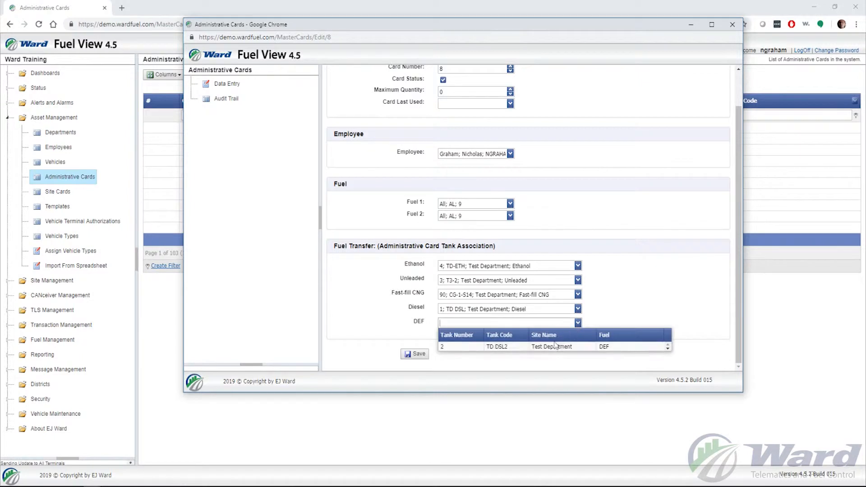
pyautogui.click(552, 346)
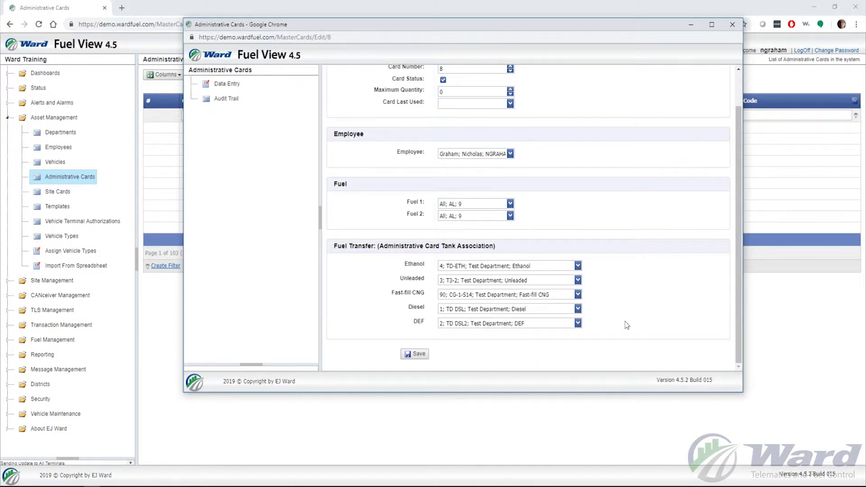
# Review the card's profile and tank associations, save the card and close its edit window
pyautogui.scroll(2, 627, 325)
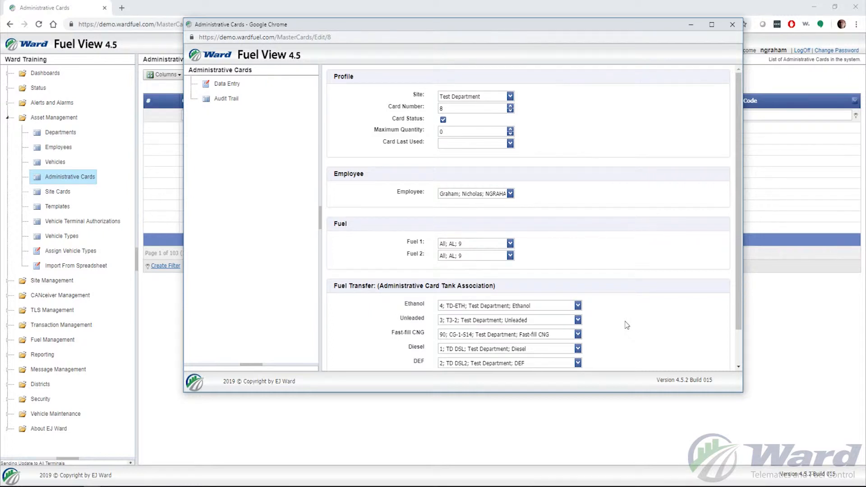
pyautogui.scroll(-2, 628, 309)
pyautogui.scroll(-1, 629, 211)
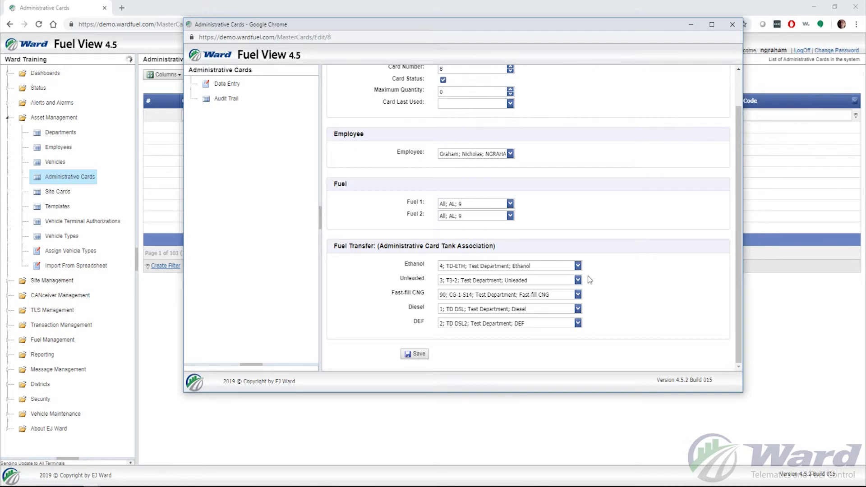
pyautogui.scroll(2, 604, 271)
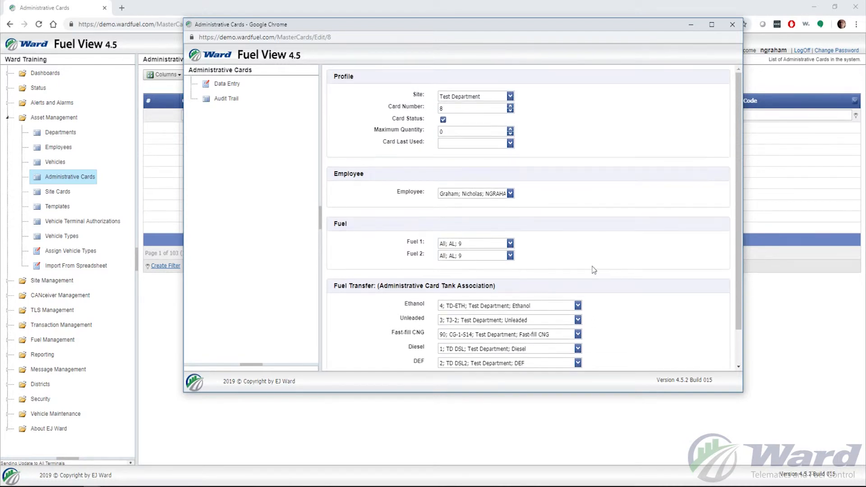
pyautogui.scroll(-2, 543, 264)
pyautogui.click(423, 354)
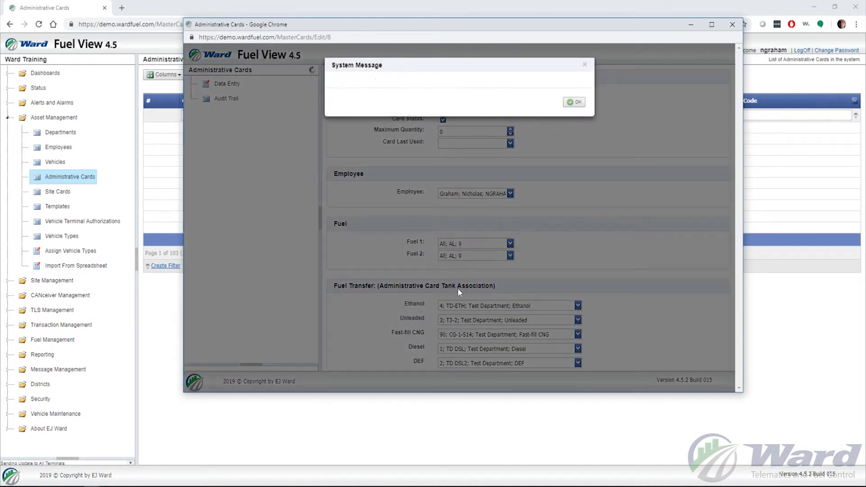
pyautogui.click(574, 102)
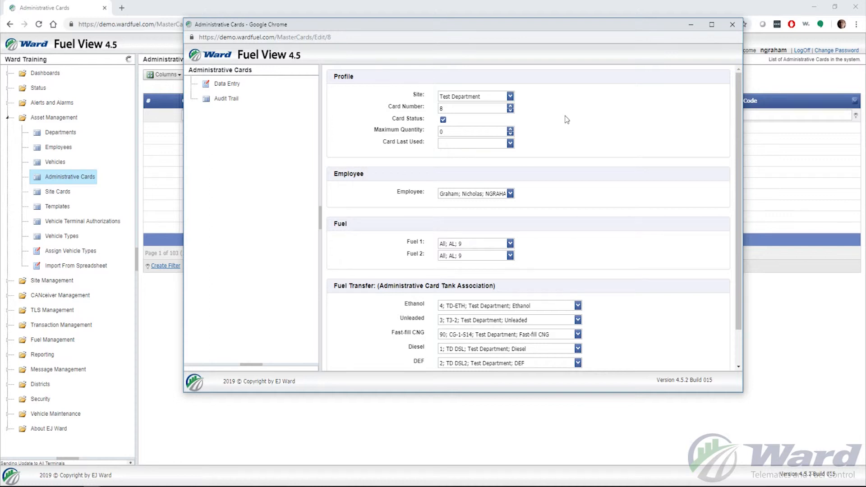
pyautogui.click(732, 25)
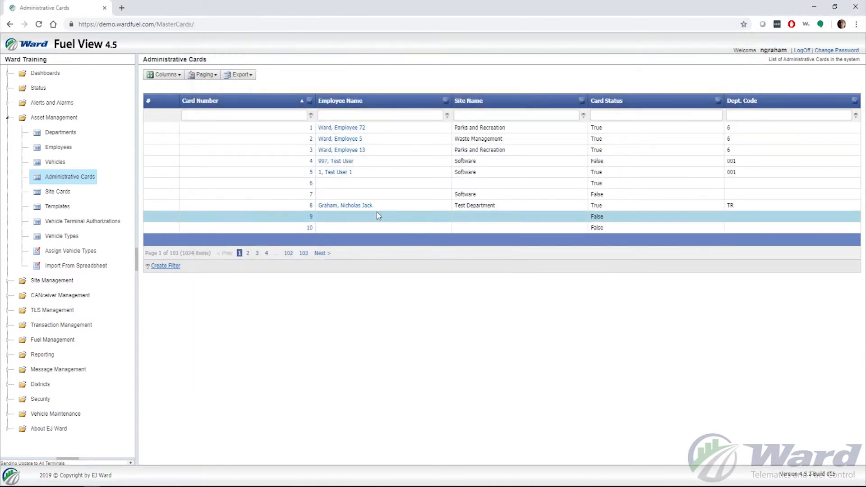
# Reopen administrative card 8, deactivate its card status, save the change and close the edit window
pyautogui.doubleClick(312, 208)
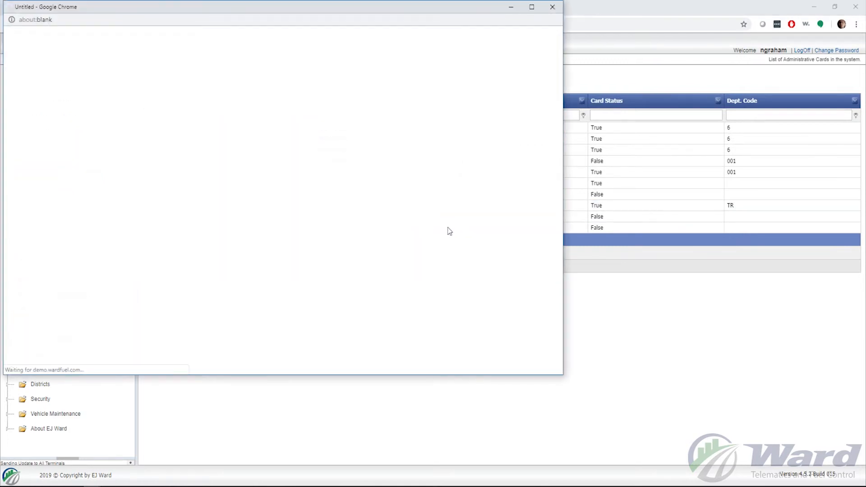
pyautogui.moveTo(381, 19); pyautogui.dragTo(663, 29)
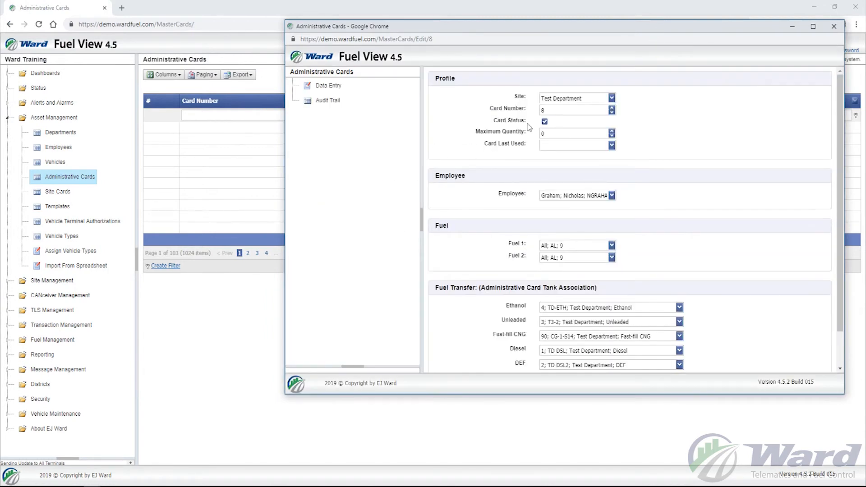
pyautogui.click(545, 122)
pyautogui.scroll(-1, 665, 151)
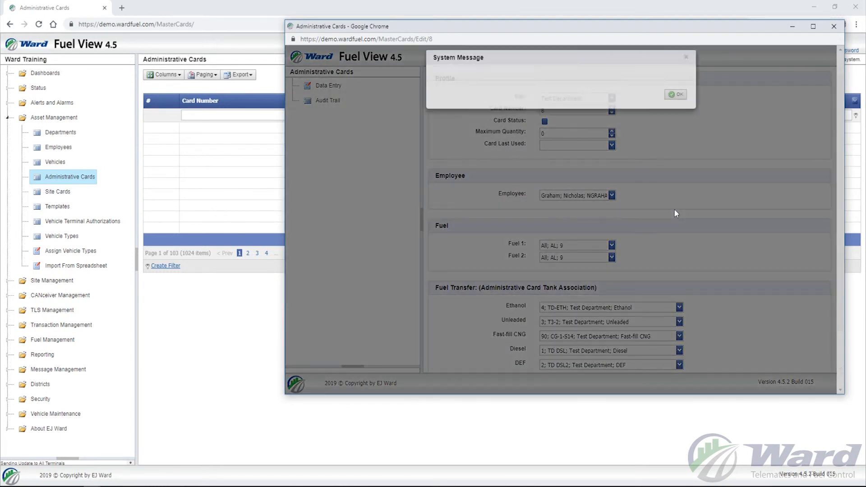
pyautogui.click(676, 117)
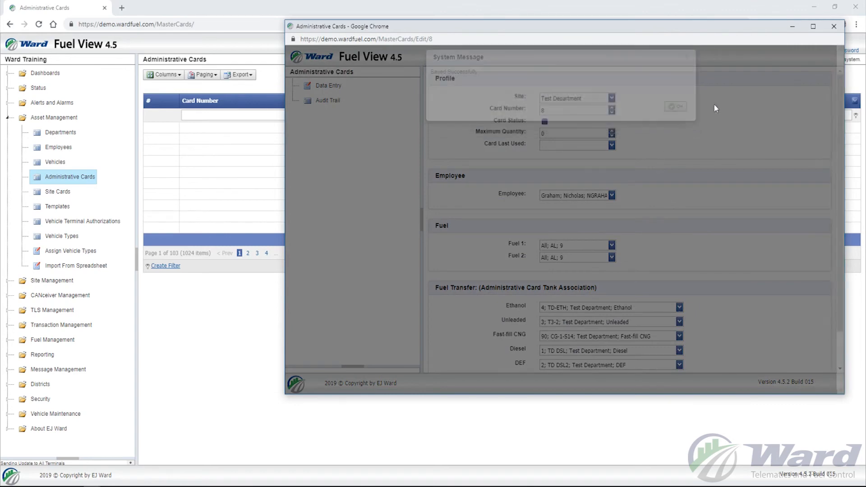
pyautogui.click(834, 26)
# Reopen administrative card 8 and reactivate its card status
pyautogui.doubleClick(291, 204)
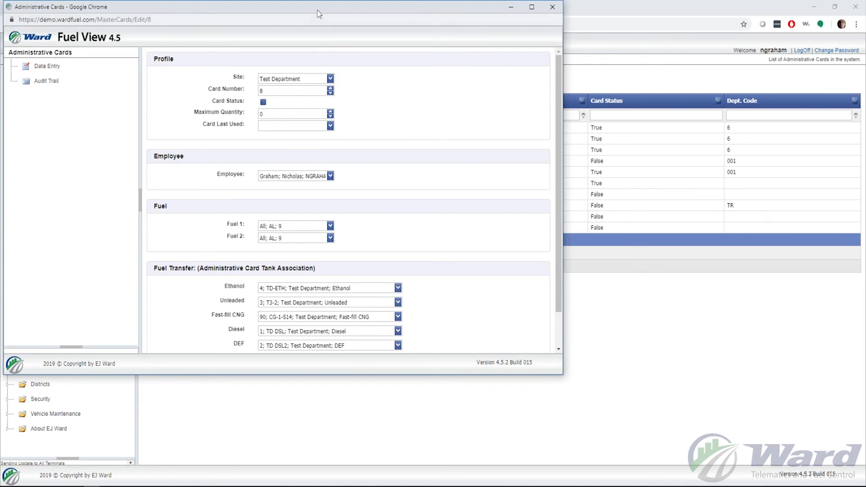
pyautogui.moveTo(319, 14); pyautogui.dragTo(530, 27)
pyautogui.click(474, 116)
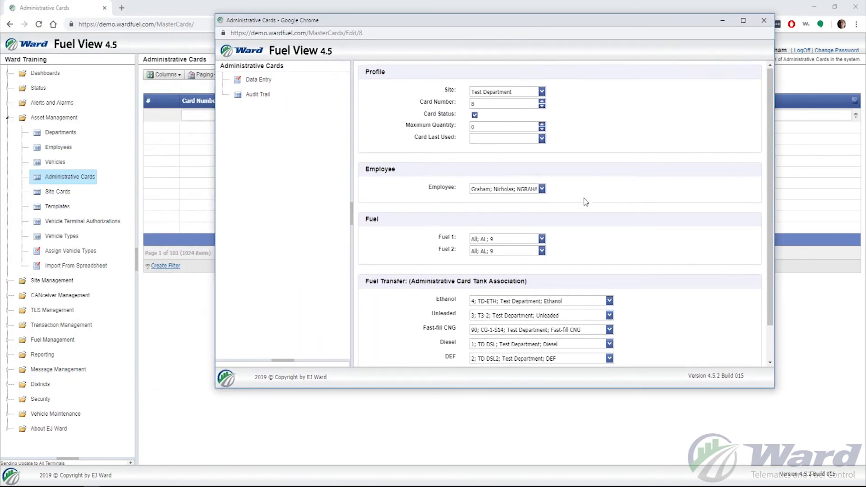
pyautogui.scroll(-2, 585, 202)
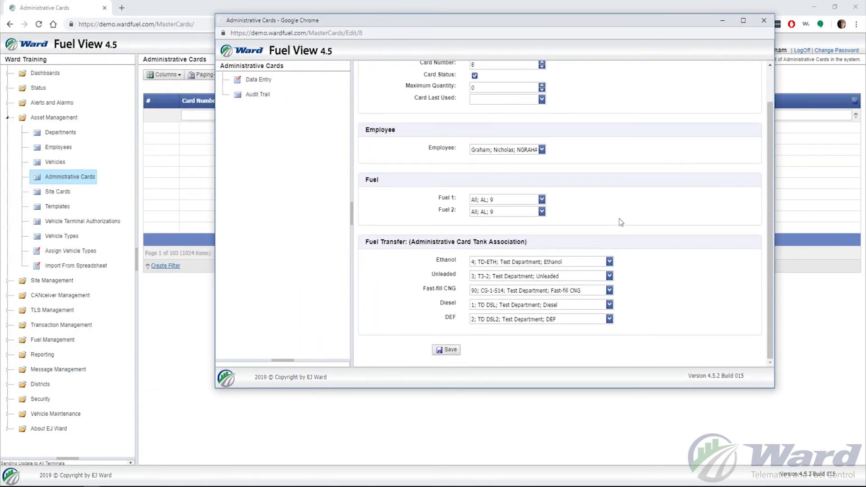